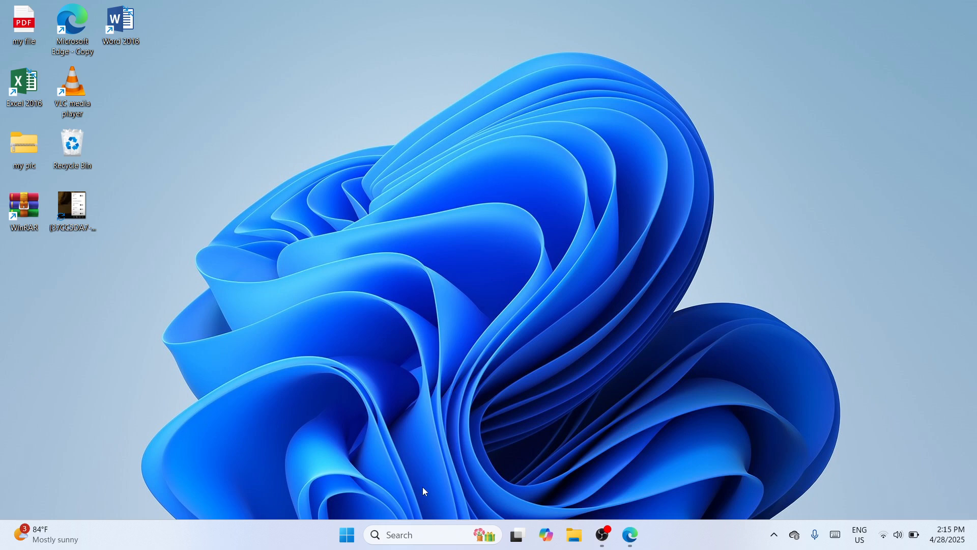
- Find Google Chrome through the Windows search and open it
left_click(395, 535)
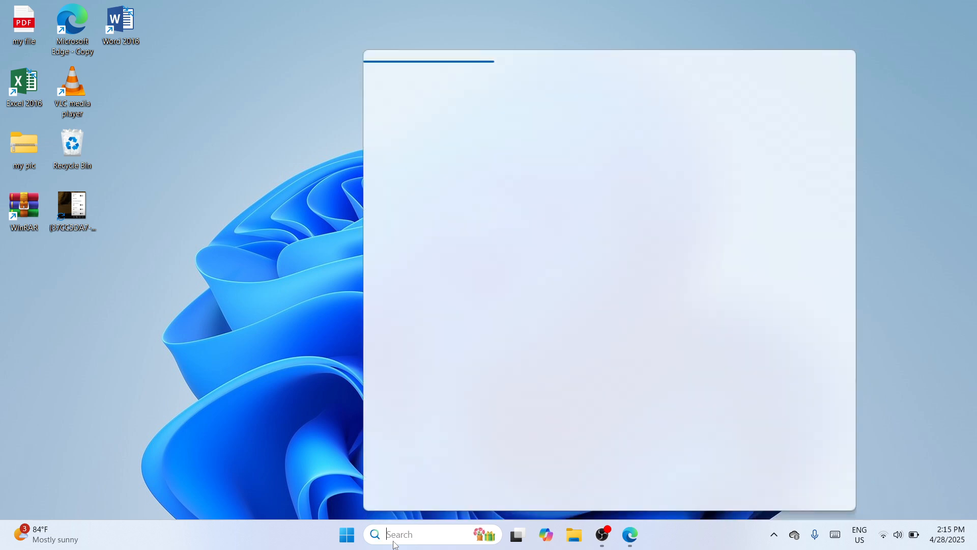
type("chrom")
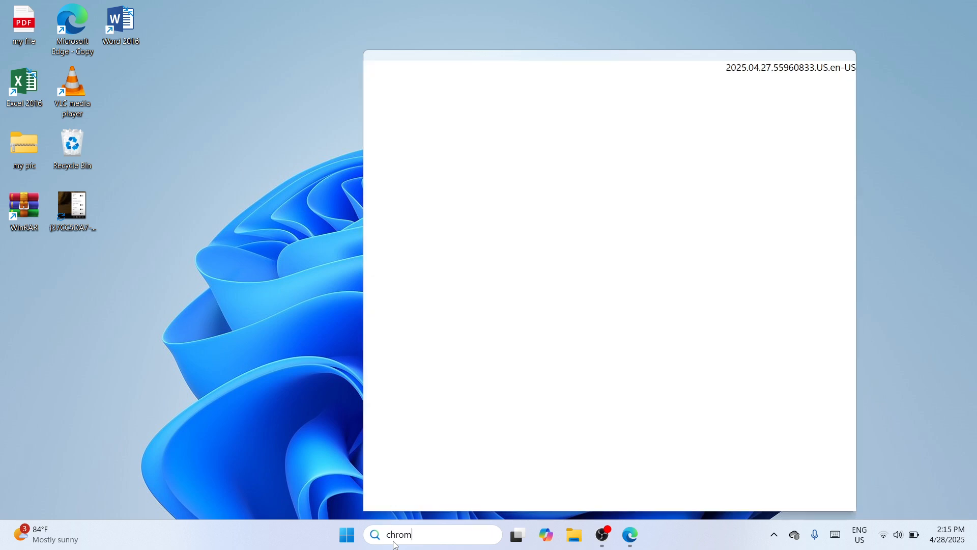
type("e")
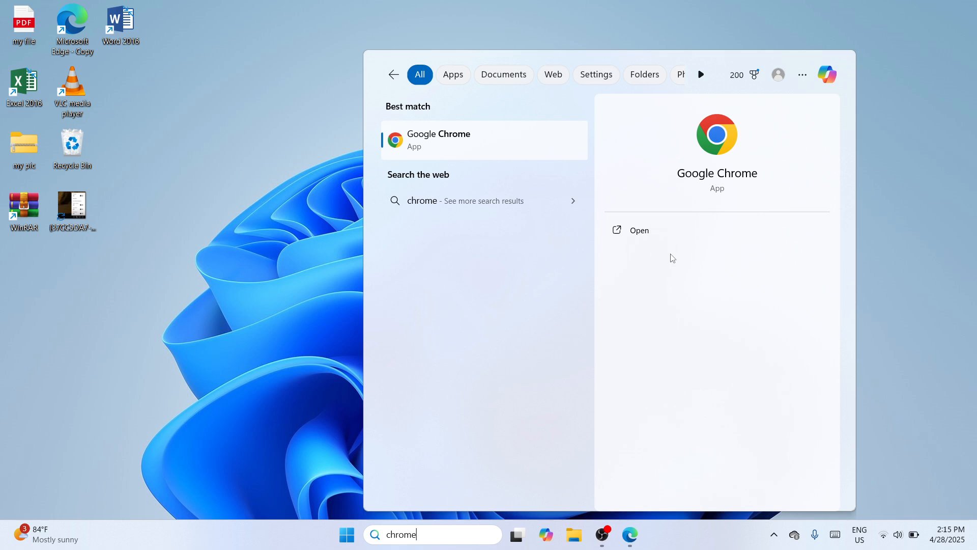
left_click(667, 237)
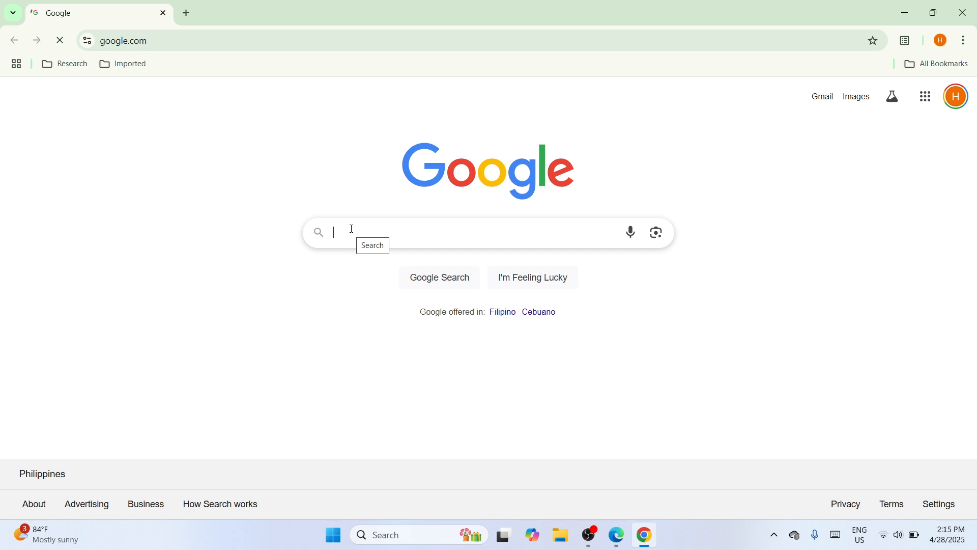
- Search Google for the canon imageclass mf244dw driver and open Canon's [Windows 64bit] Generic Plus PCL6 Printer Driver V3.15 page
type("canon imageclass mf244dw")
type("driv")
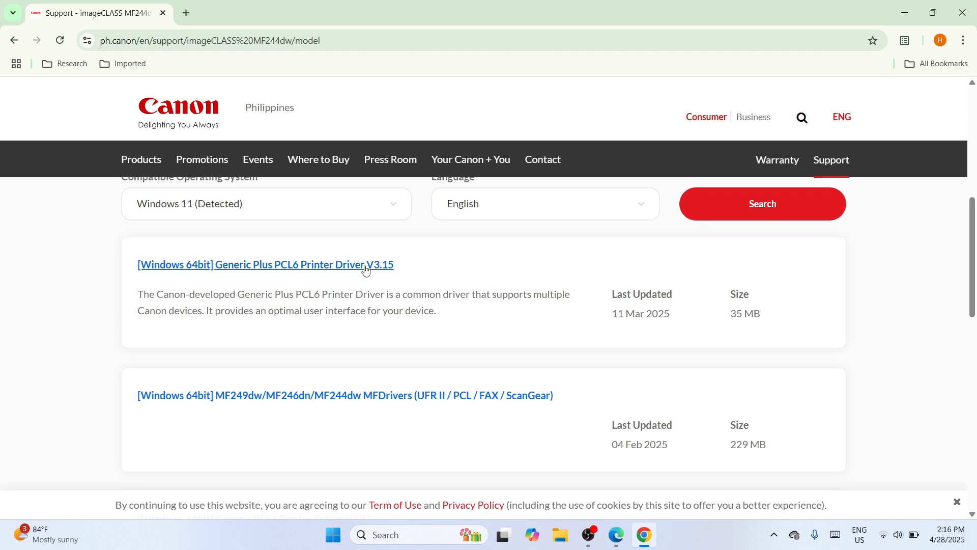
left_click(366, 266)
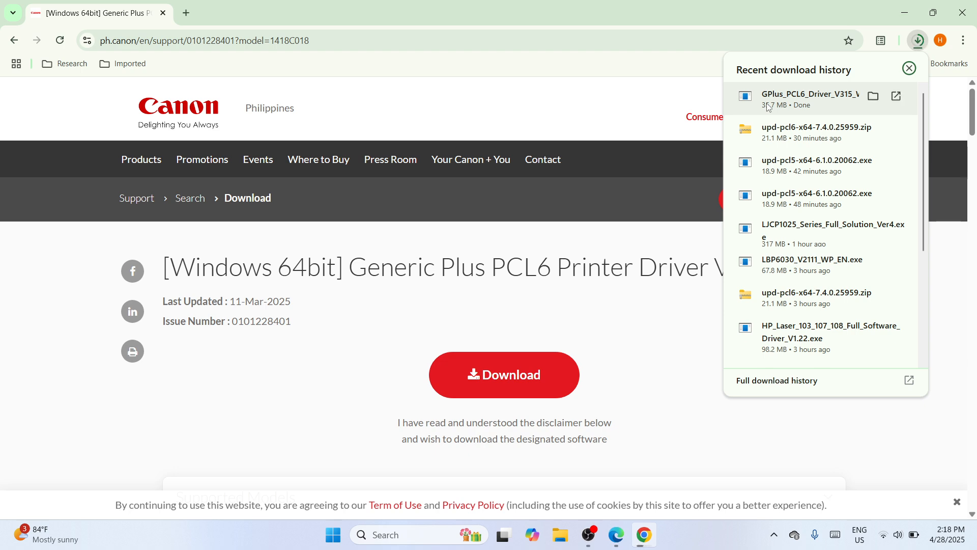
- Move the downloaded GPlus_PCL6_Driver_V315_W64_00 file from Downloads to the middle of the desktop, closing the folder and exiting Chrome
left_click(874, 97)
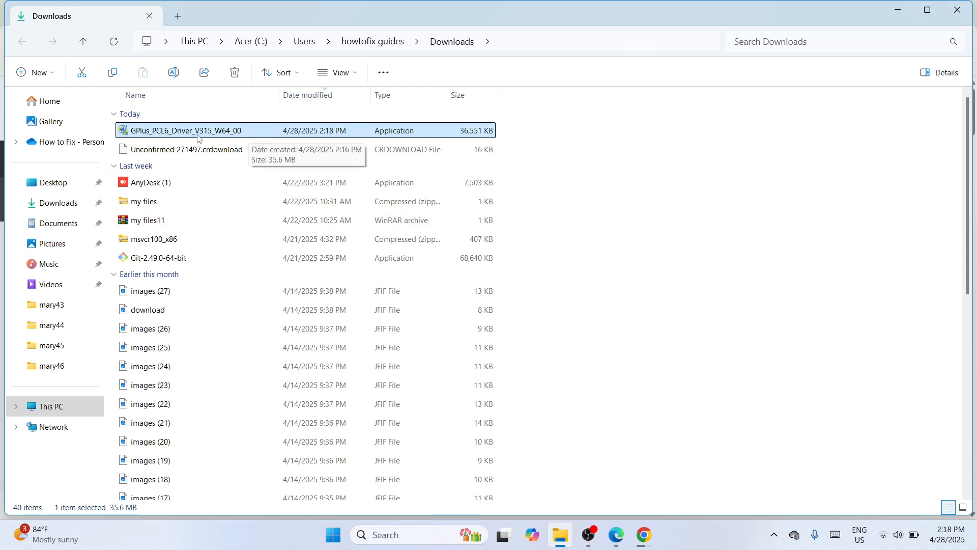
left_click(81, 72)
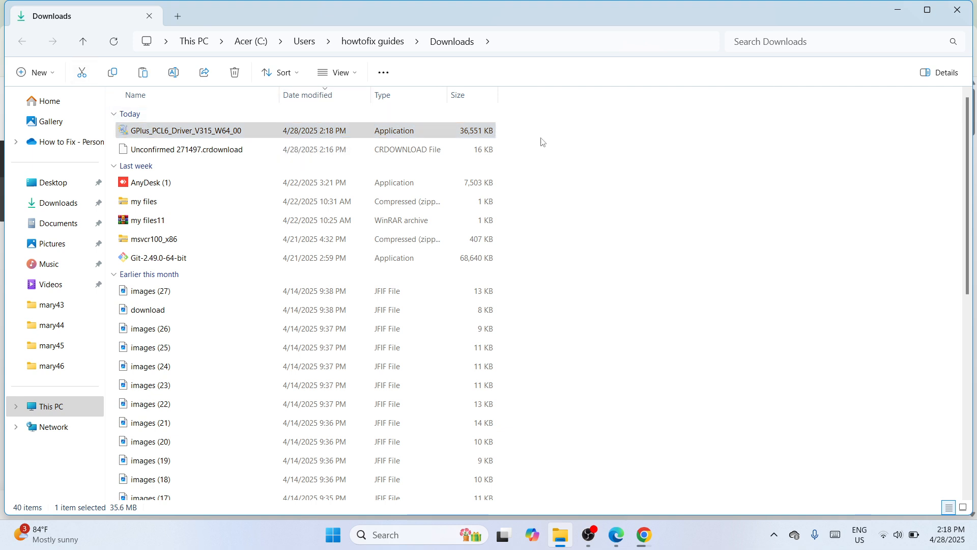
left_click(963, 15)
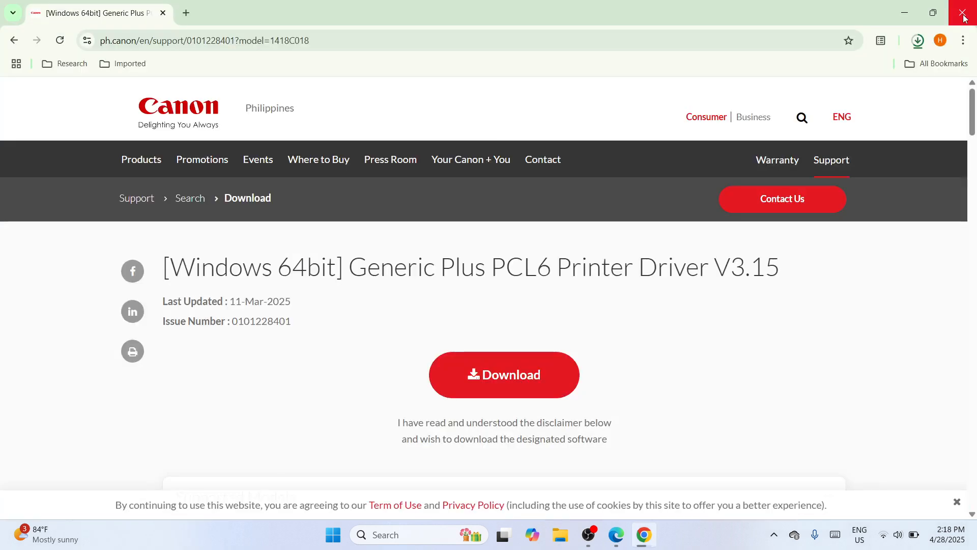
left_click(963, 15)
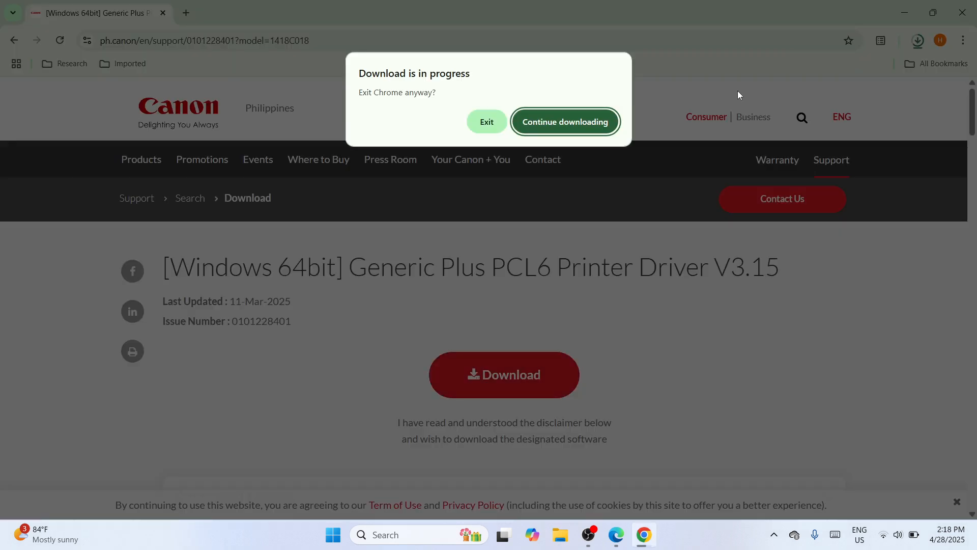
left_click(481, 127)
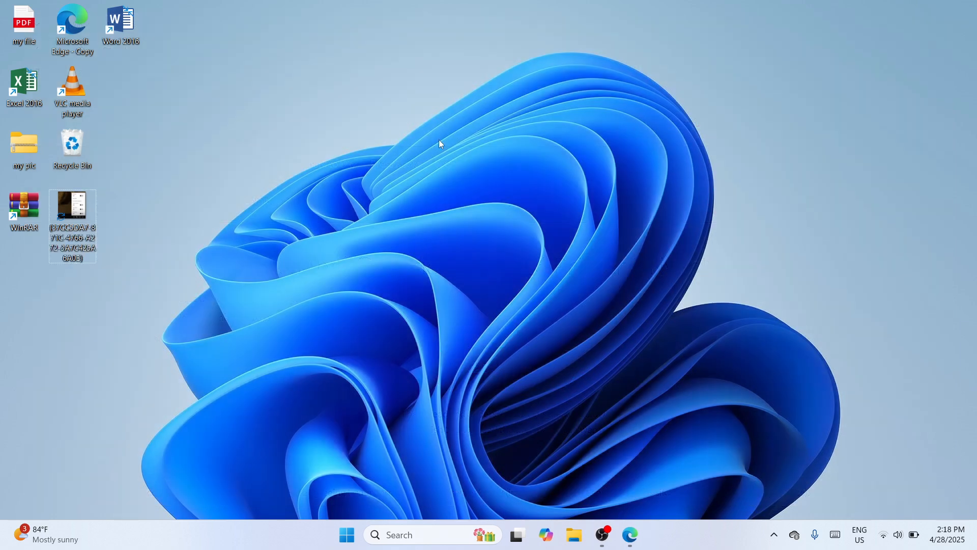
right_click(439, 140)
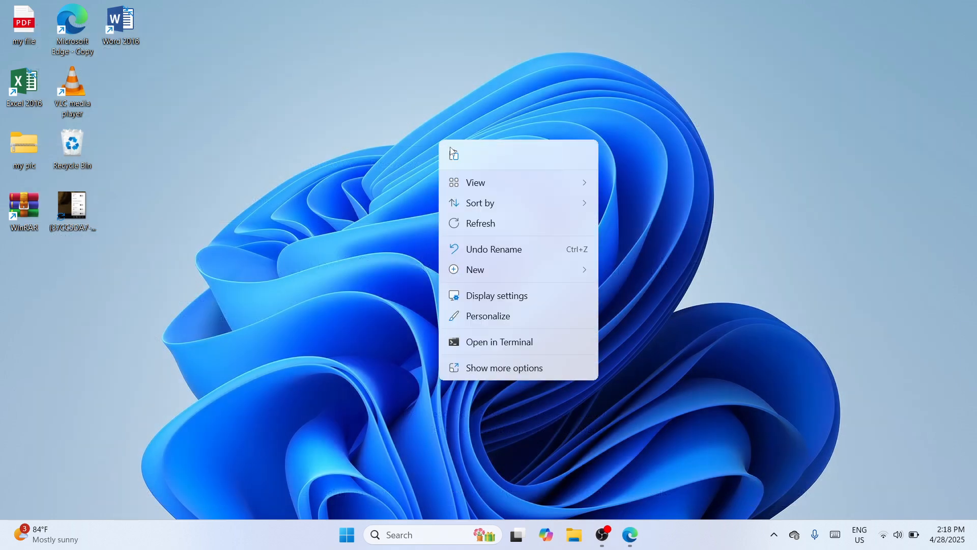
left_click(453, 153)
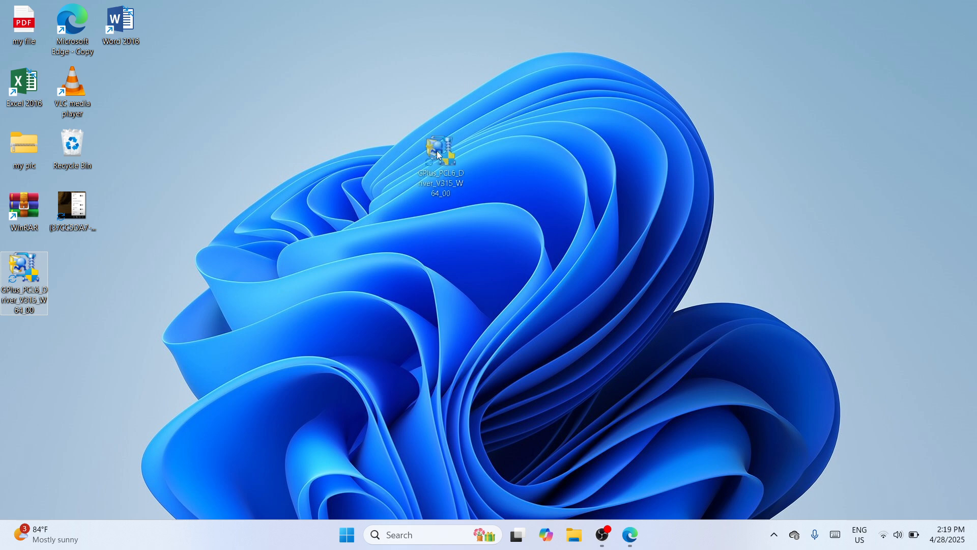
left_click_drag(439, 153, 465, 152)
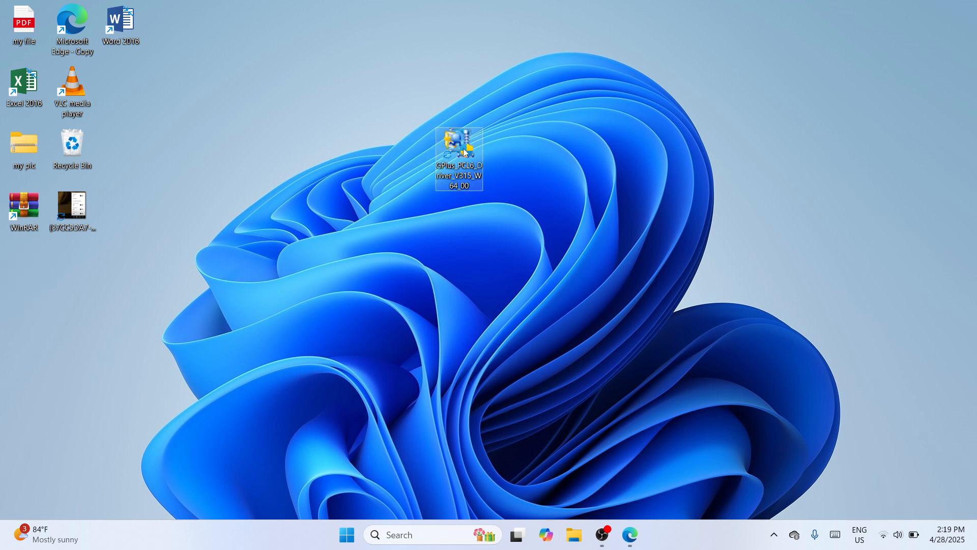
- Extract the driver file on the desktop with WinRAR to a folder named GPlus_PCL6_Driver_V315_W64_00
right_click(465, 152)
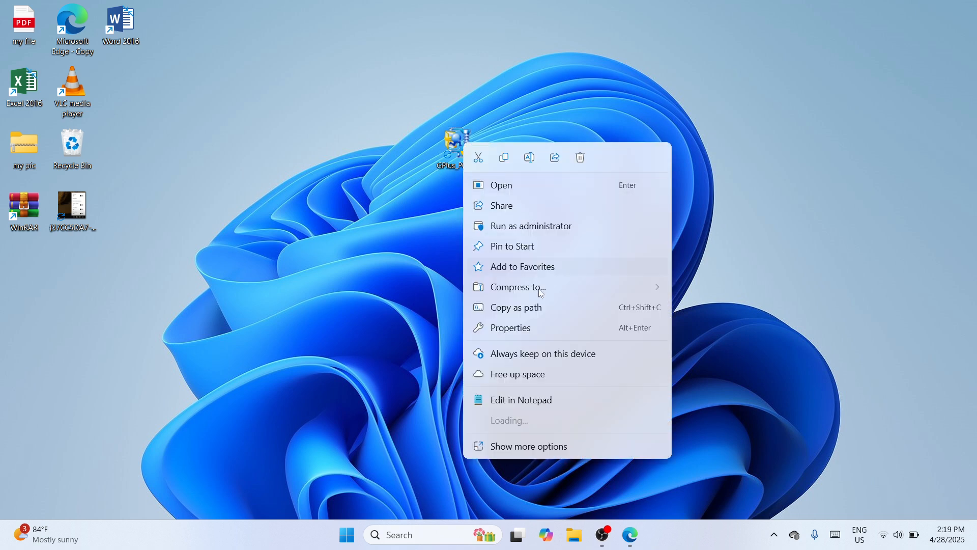
mouse_move(540, 296)
mouse_move(523, 424)
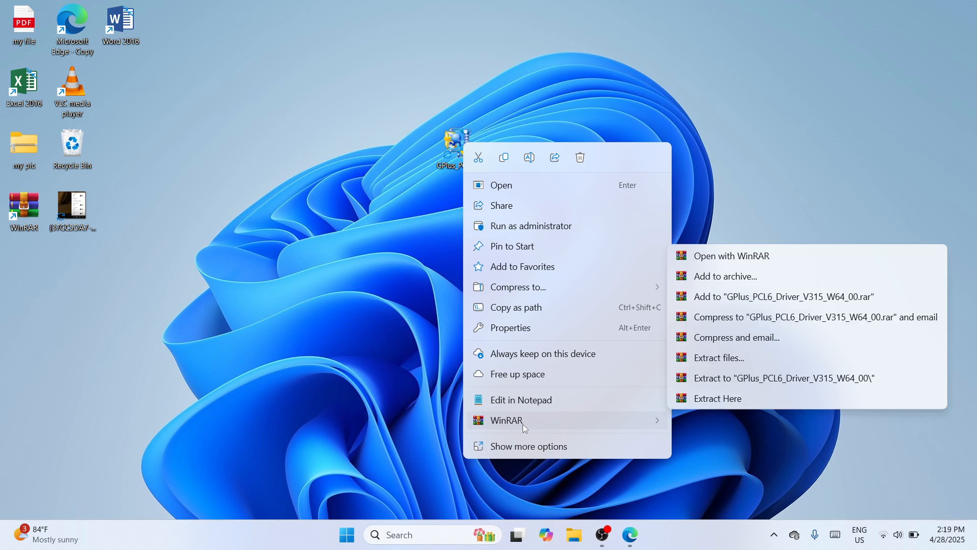
left_click(744, 377)
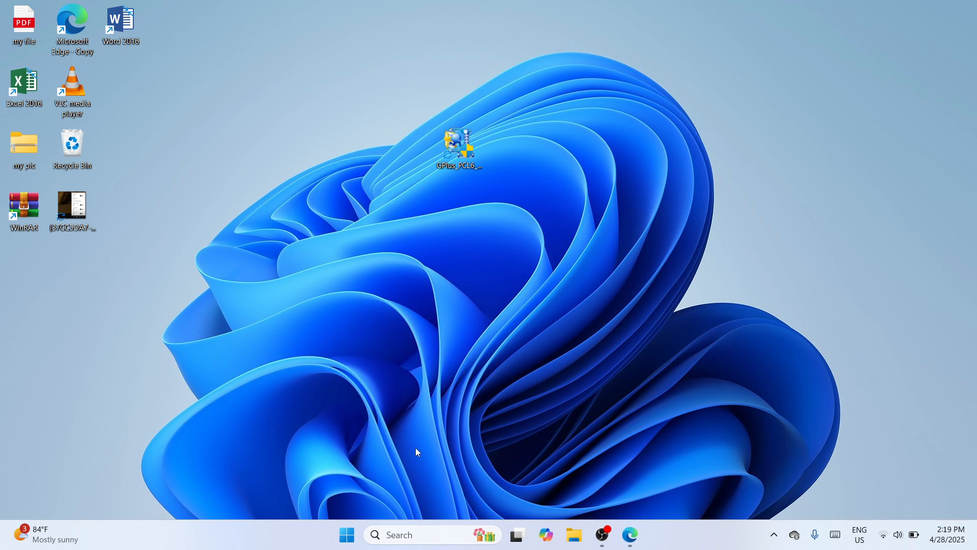
- Check the Desktop folder in File Explorer for the extracted driver folder
left_click(405, 534)
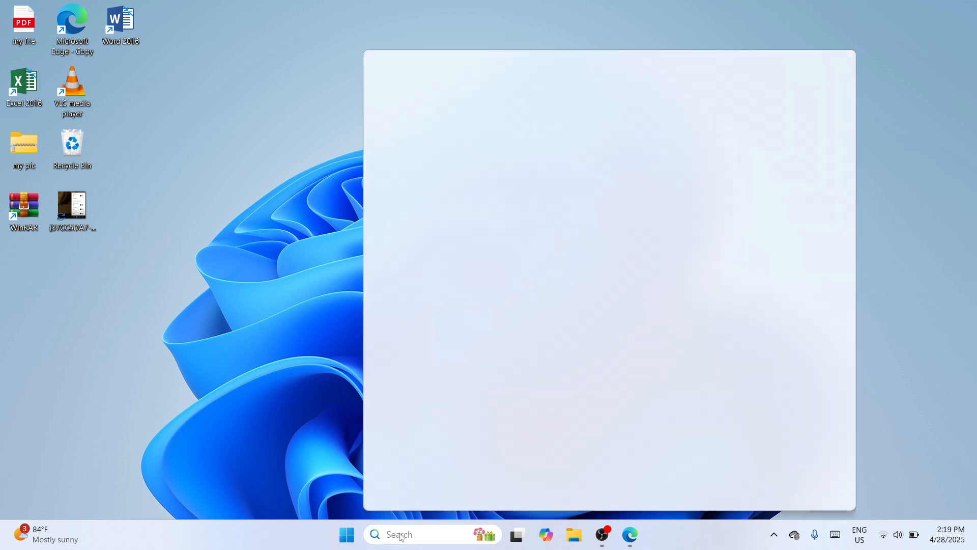
type("settings")
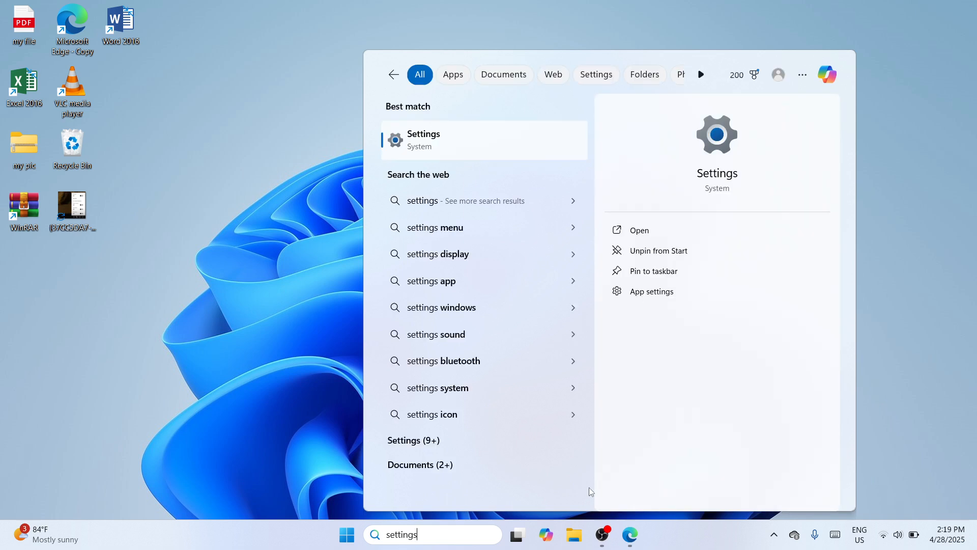
left_click(575, 538)
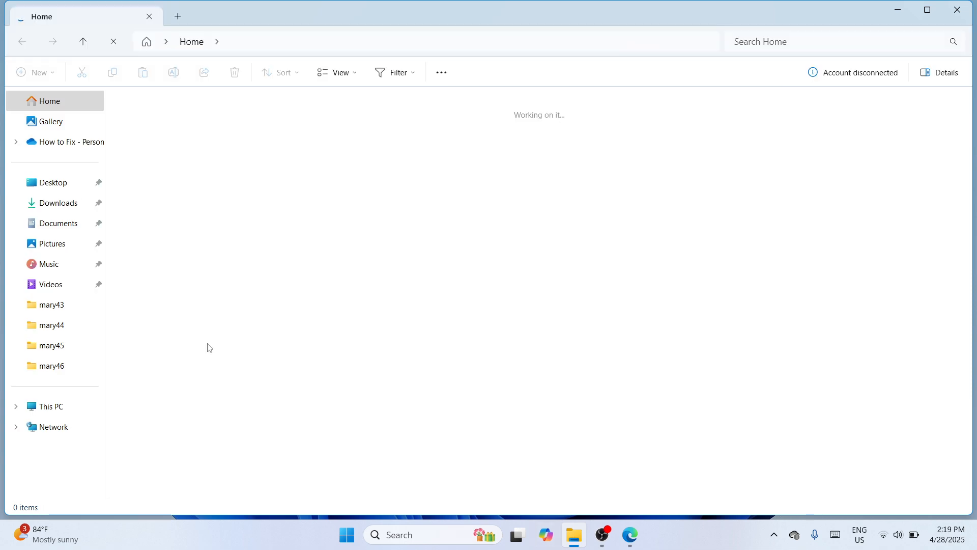
left_click(65, 185)
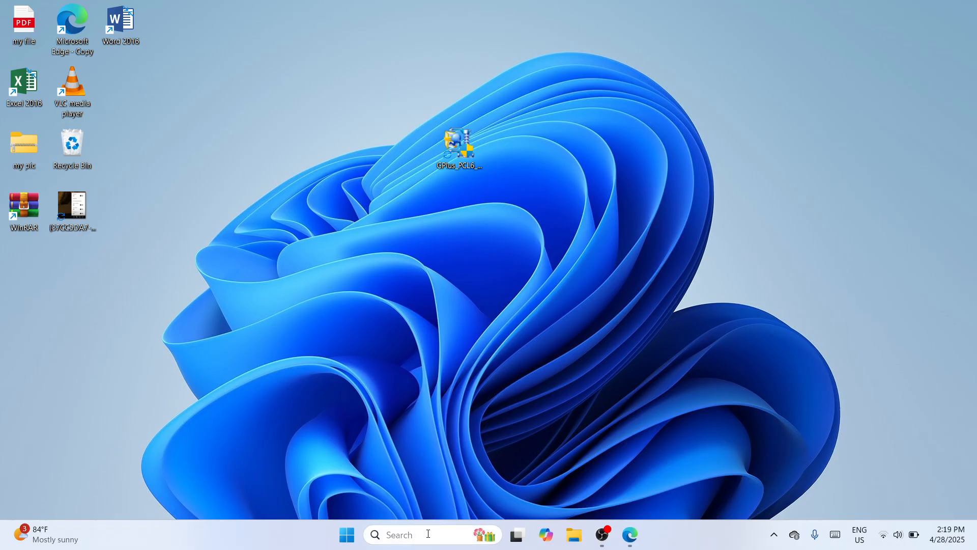
- Search Windows for settings and open the Settings app
left_click(428, 533)
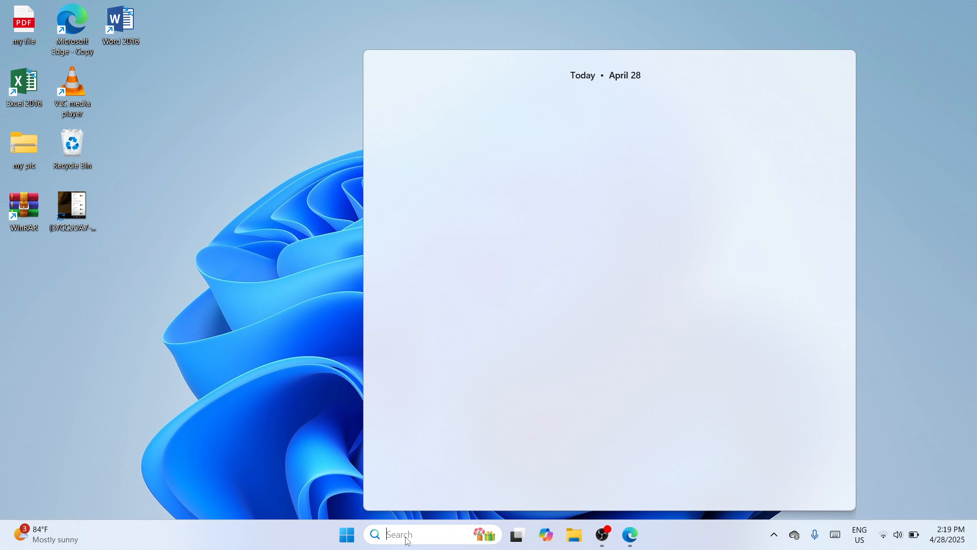
type("setti")
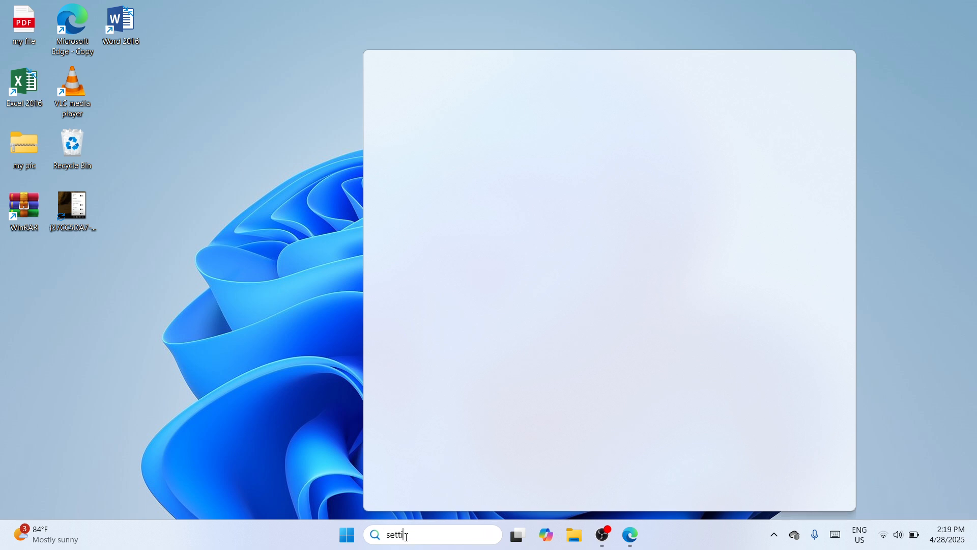
type("ngs")
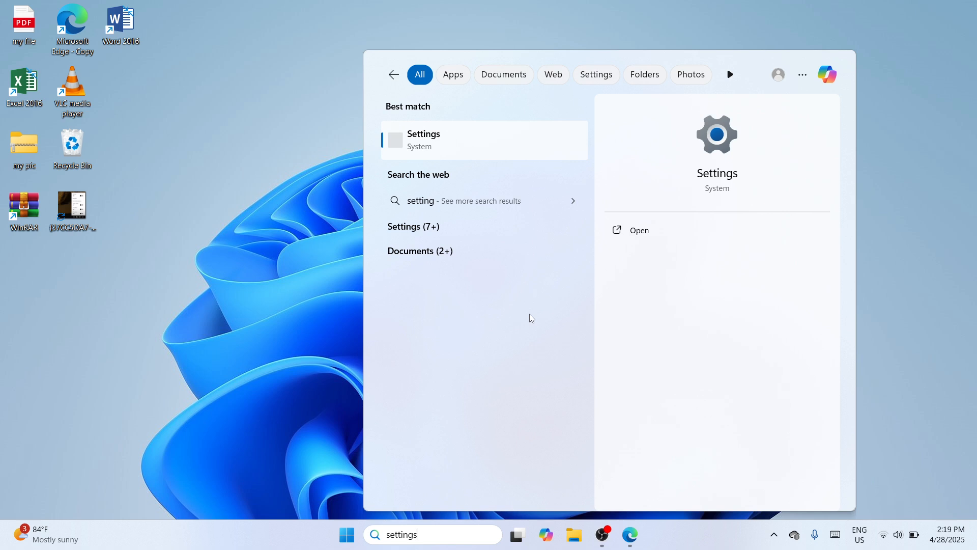
left_click(536, 136)
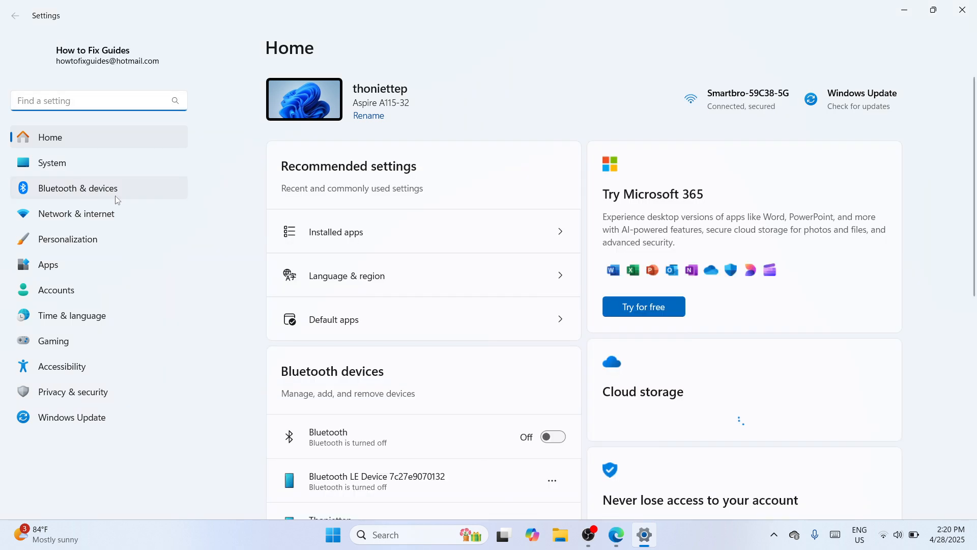
- Go to the Bluetooth & devices device settings and open More devices and printer settings
left_click(56, 195)
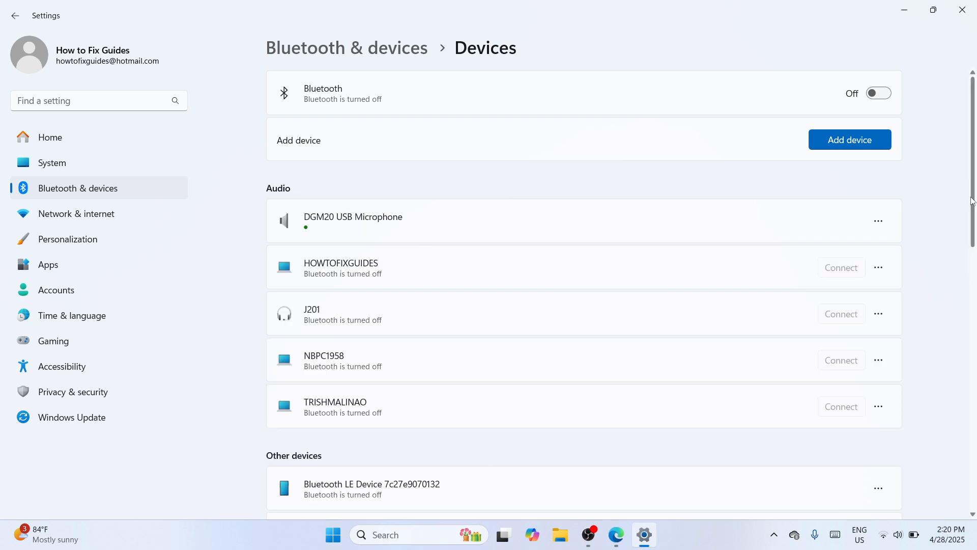
left_click_drag(973, 201, 973, 428)
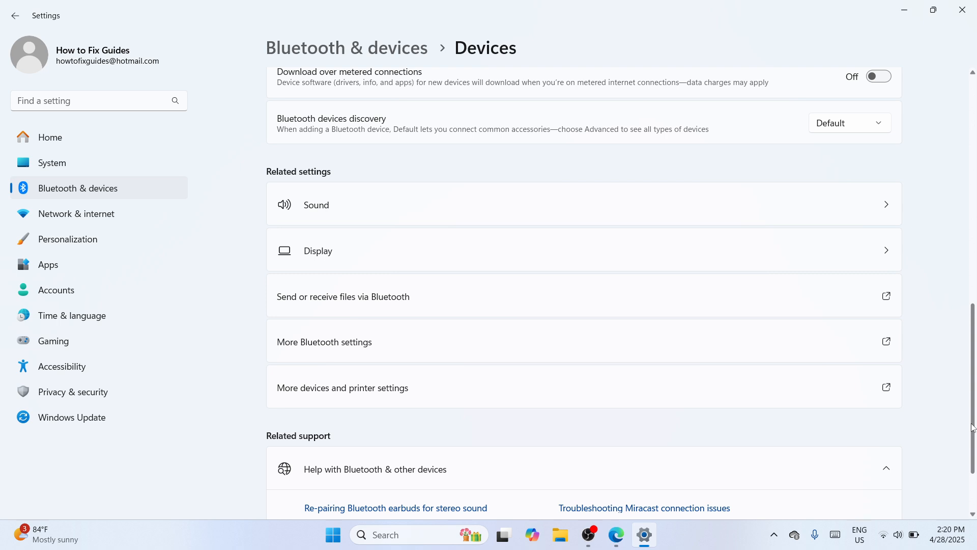
left_click(452, 395)
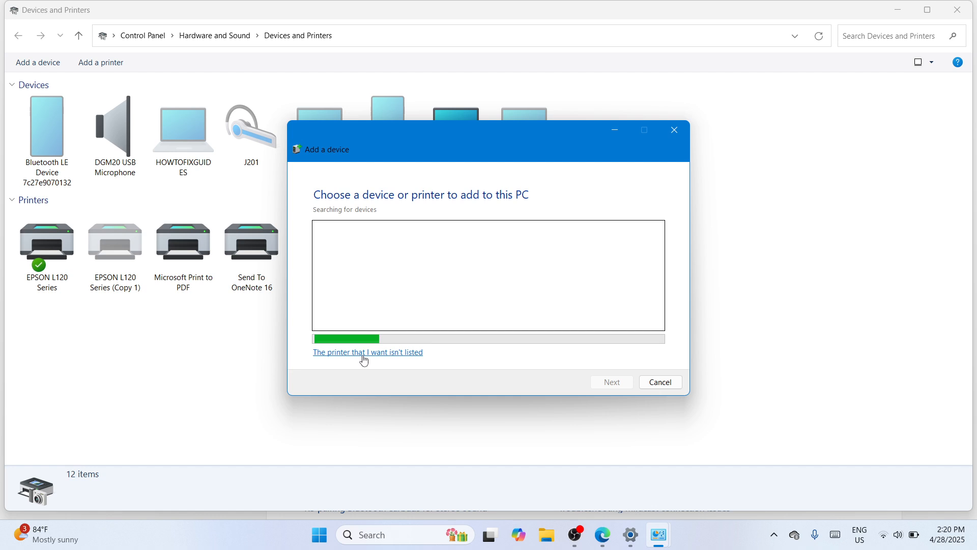
- Set up an unlisted local printer with manual settings on the existing port USB001 (Virtual printer port for USB)
left_click(364, 353)
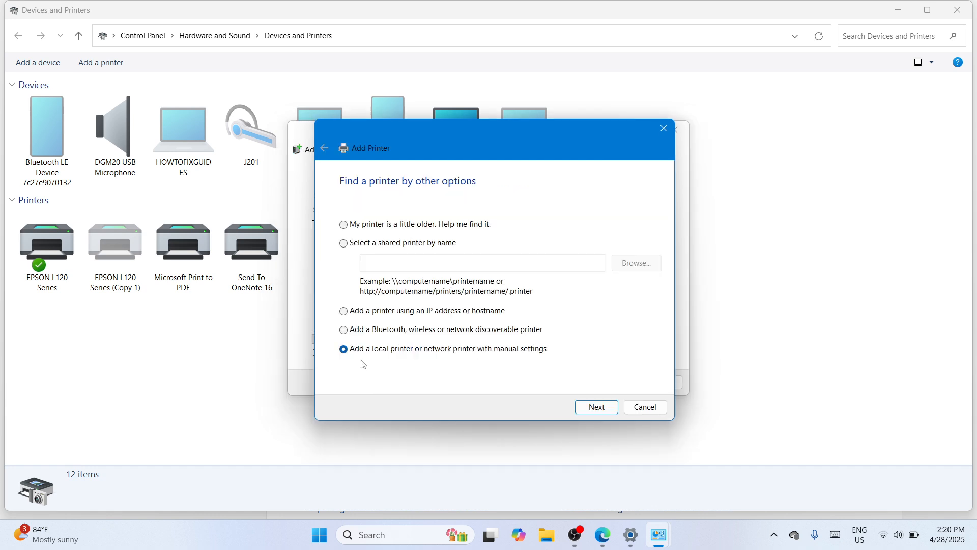
left_click(615, 410)
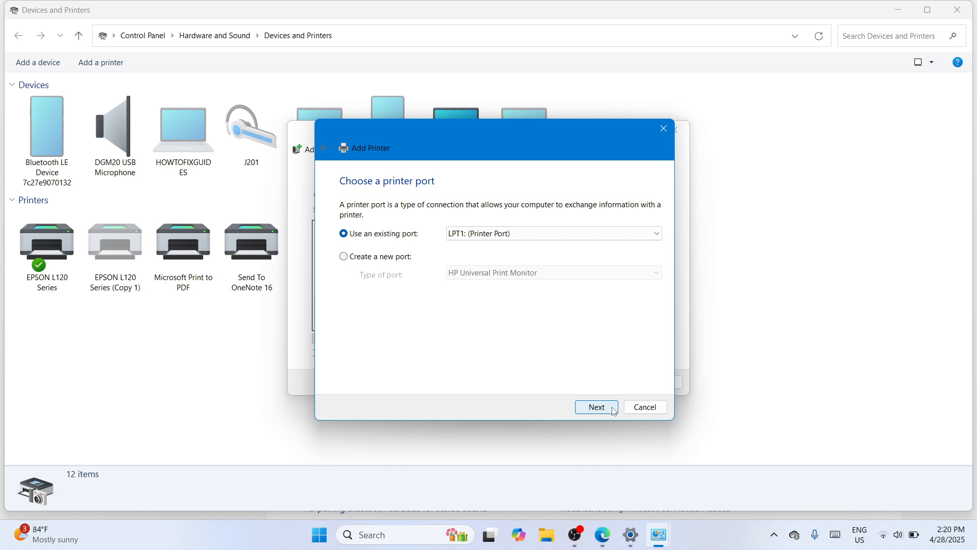
left_click(657, 233)
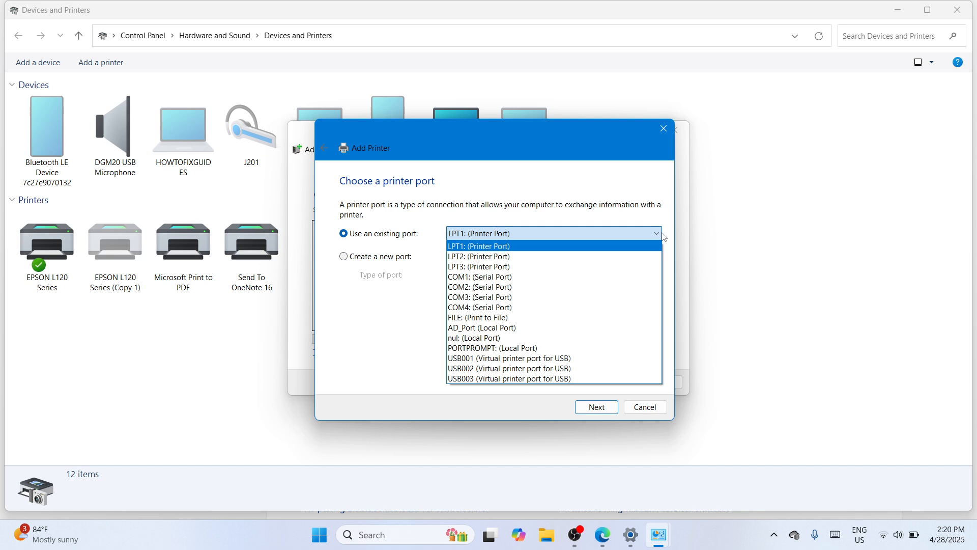
left_click(586, 358)
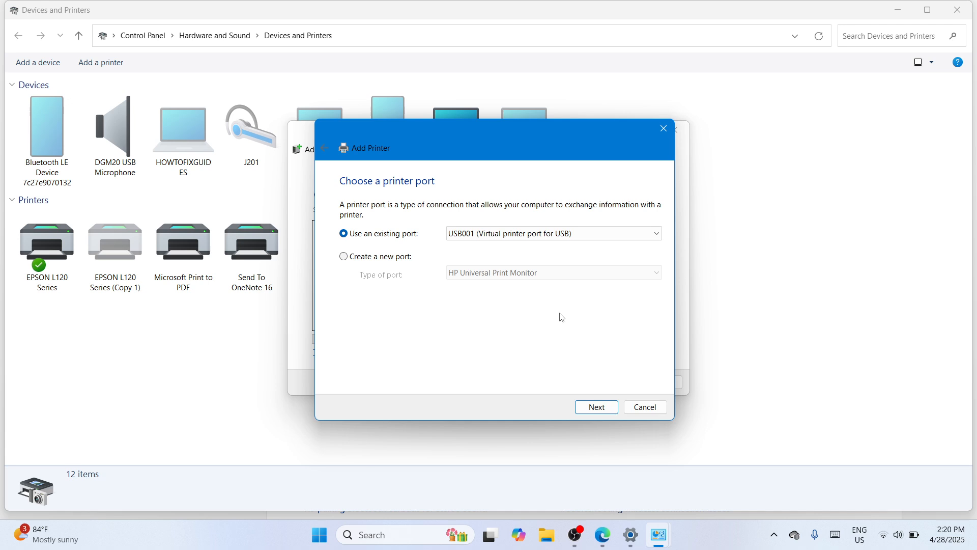
left_click(586, 404)
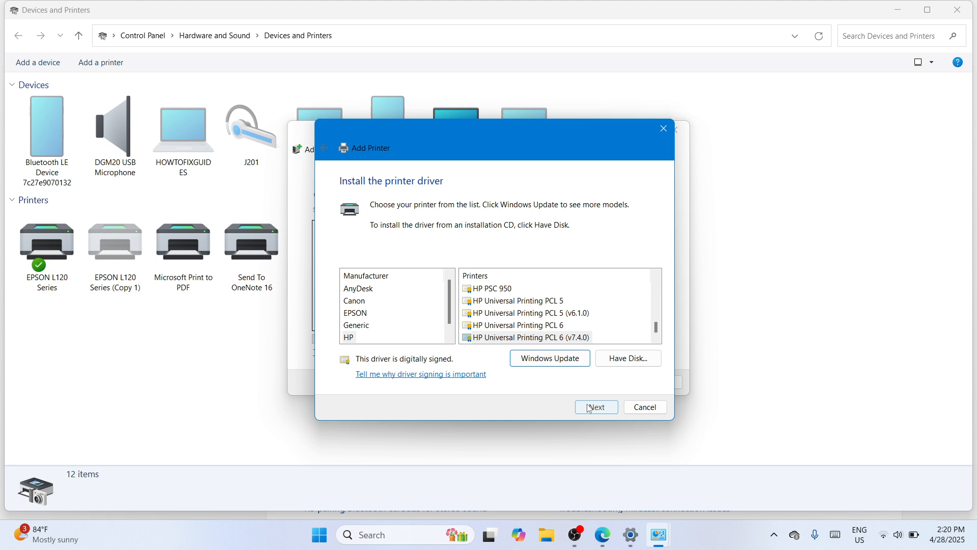
- Choose to install the driver from disk and browse to the GPlus_PCL6_Driver_V315_W64_00 folder on the Desktop
left_click(611, 358)
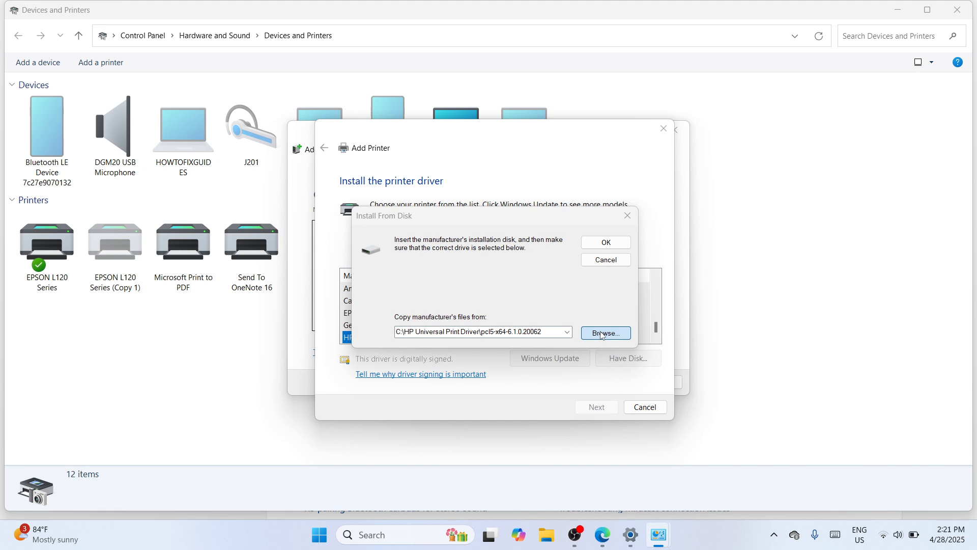
left_click(603, 334)
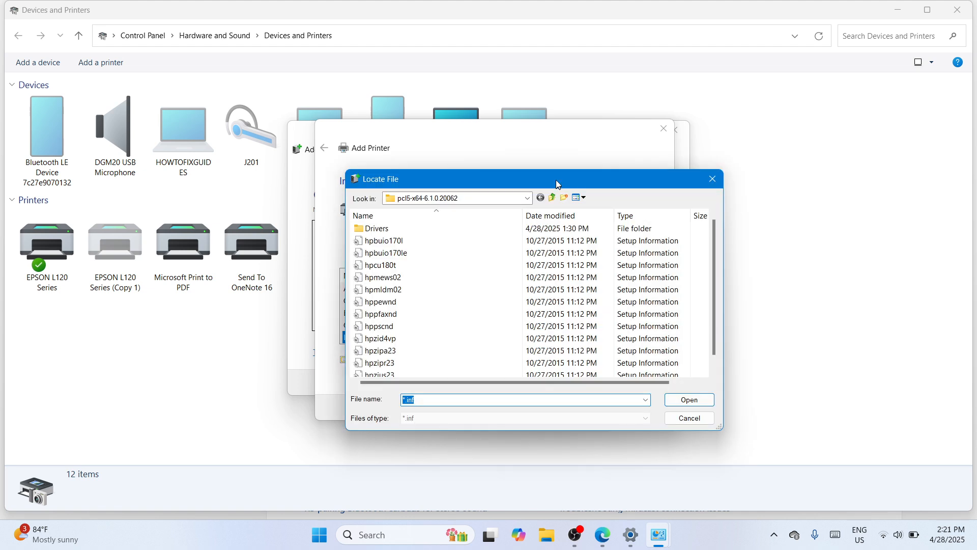
left_click_drag(556, 180, 556, 180)
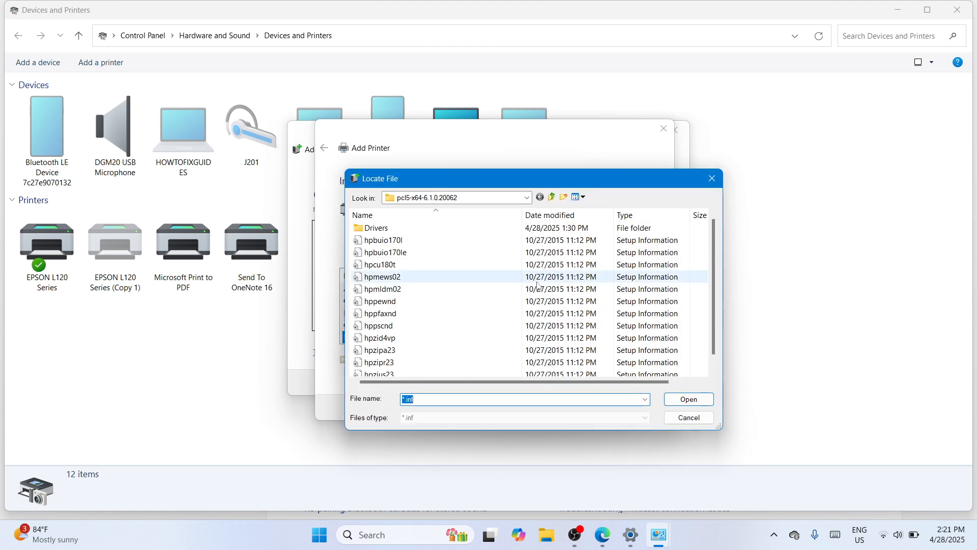
left_click(530, 198)
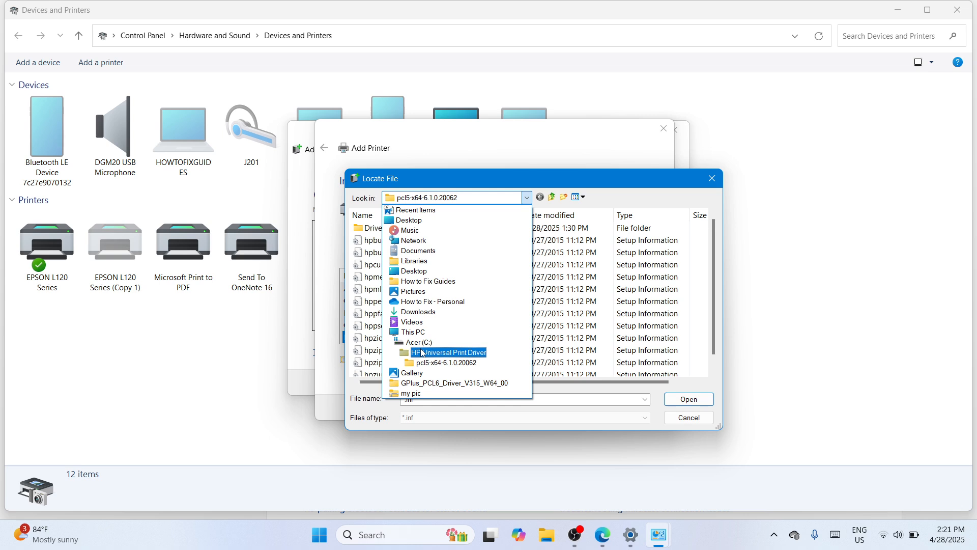
left_click(409, 220)
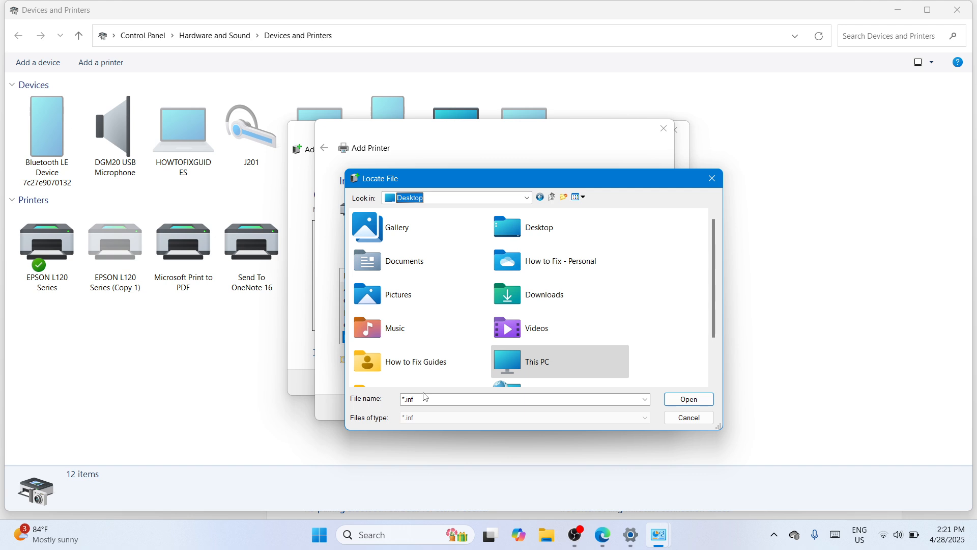
left_click_drag(714, 316, 712, 365)
left_click(443, 382)
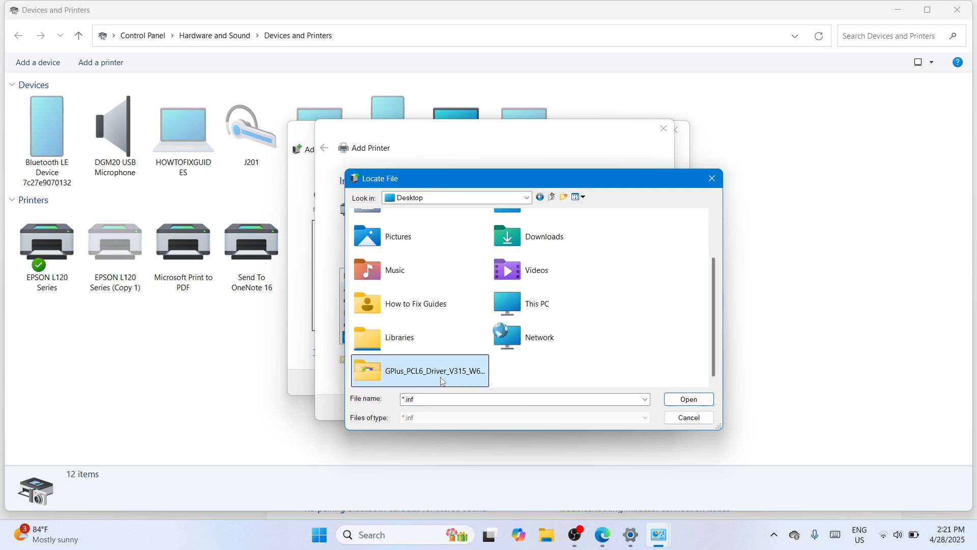
double_click(428, 381)
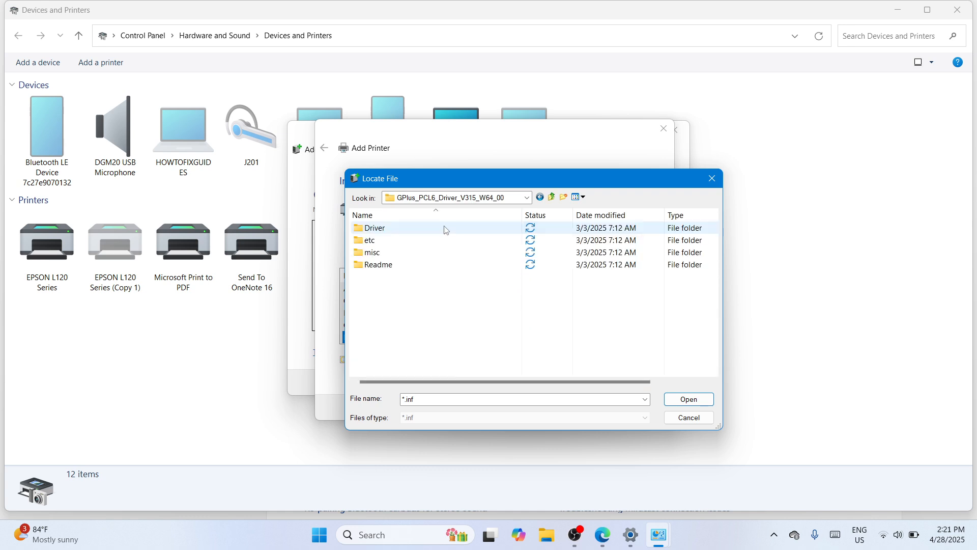
- Load the CNP60MA64 setup file from the Driver subfolder and choose the Canon Generic Plus PCL6 printer driver
double_click(445, 227)
left_click(464, 232)
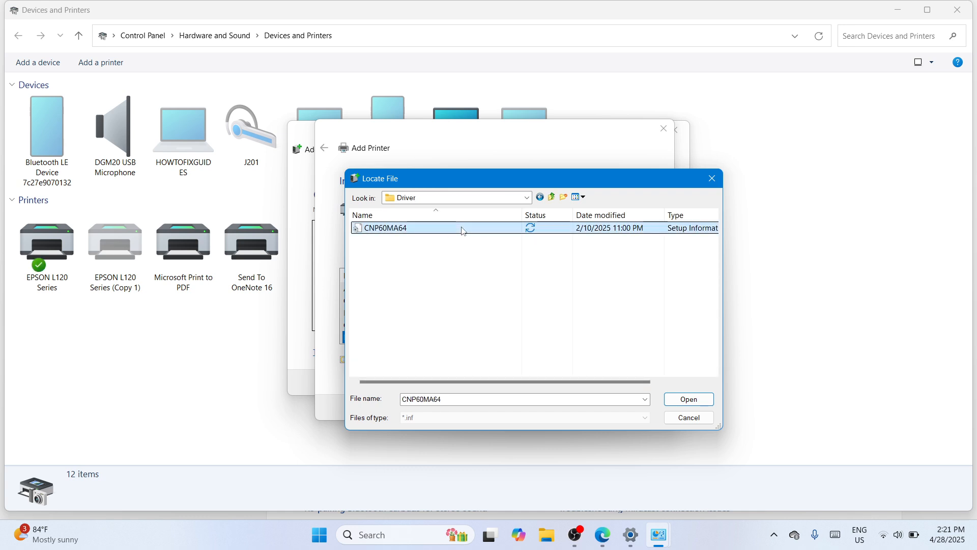
left_click(686, 402)
left_click(591, 244)
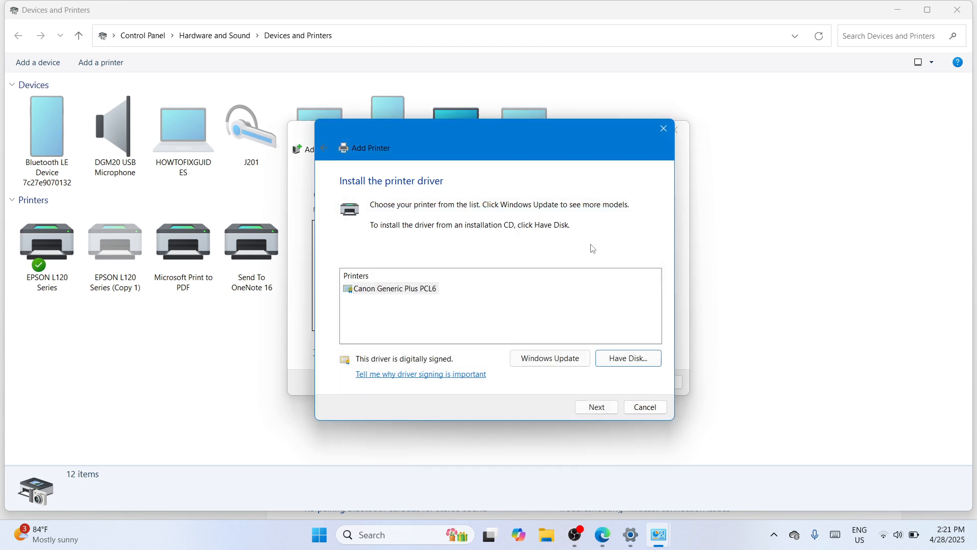
left_click(441, 290)
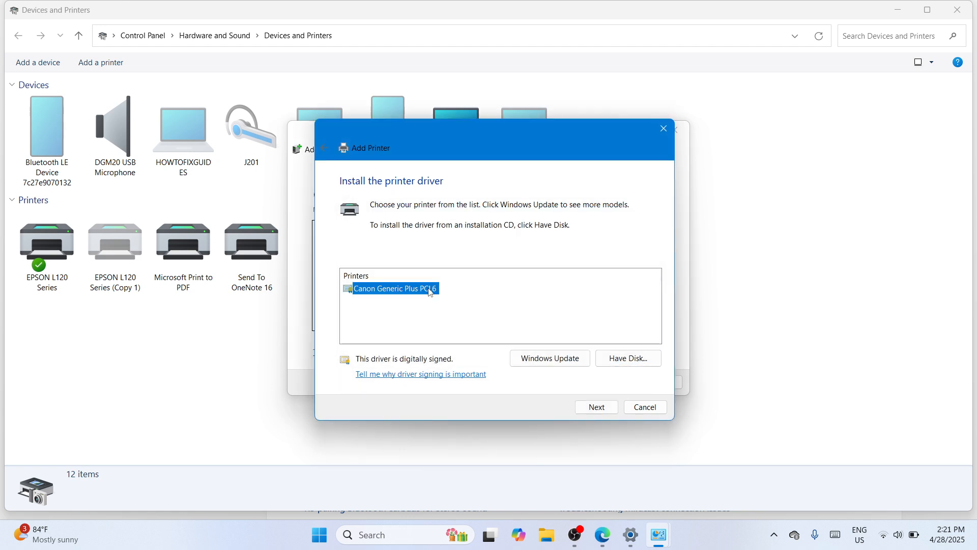
left_click(605, 413)
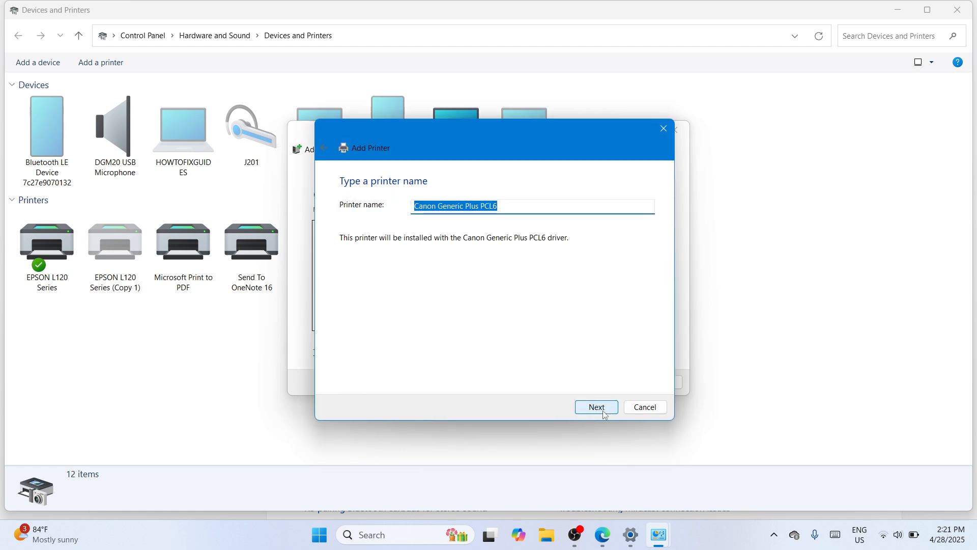
- Name the new printer Canon MF244DW and proceed with the installation
left_click(507, 207)
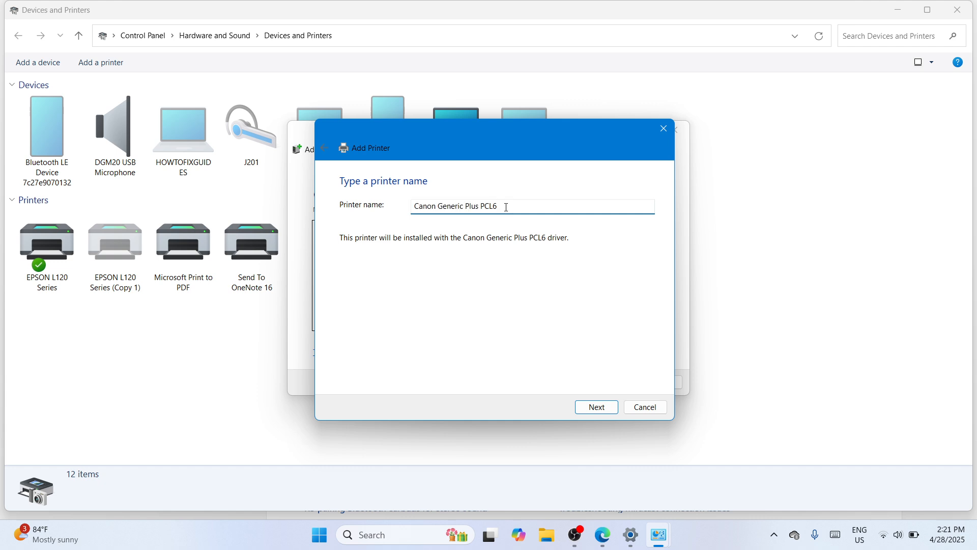
key("BackSpace")
key("BackSpace")
key("BackSpace")
key("BackSpace")
key("BackSpace")
key("BackSpace")
key("BackSpace")
key("BackSpace")
key("BackSpace")
key("BackSpace")
key("BackSpace")
key("BackSpace")
key("BackSpace")
key("BackSpace")
key("BackSpace")
key("BackSpace")
key("BackSpace")
type("MF244DW")
left_click(602, 407)
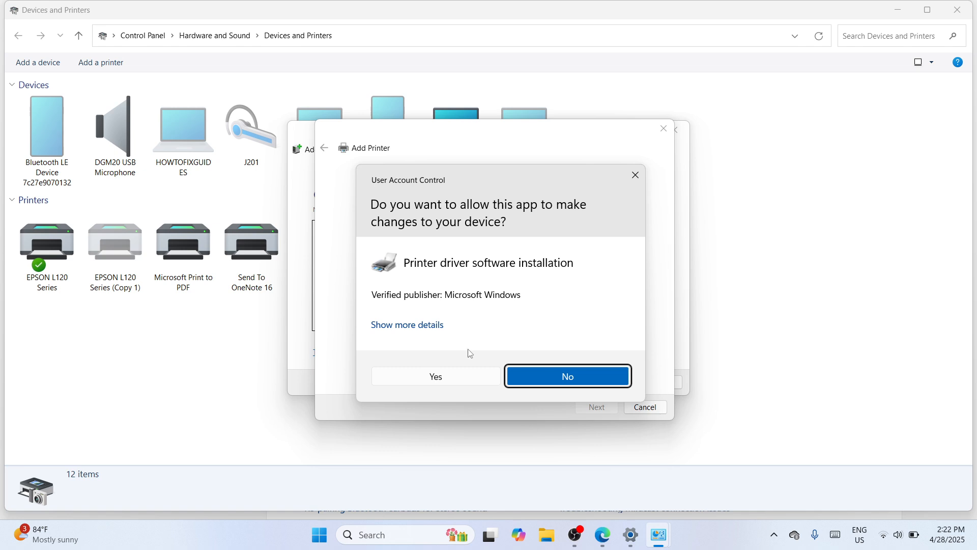
- Allow the driver software installation and finish adding the printer, shared as Canon MF244DW and not set as default
left_click(457, 376)
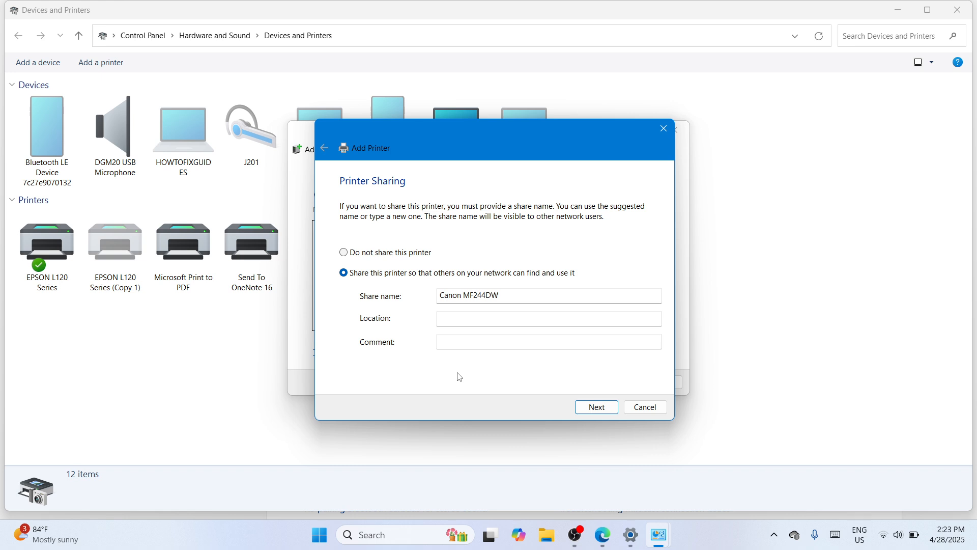
left_click(591, 409)
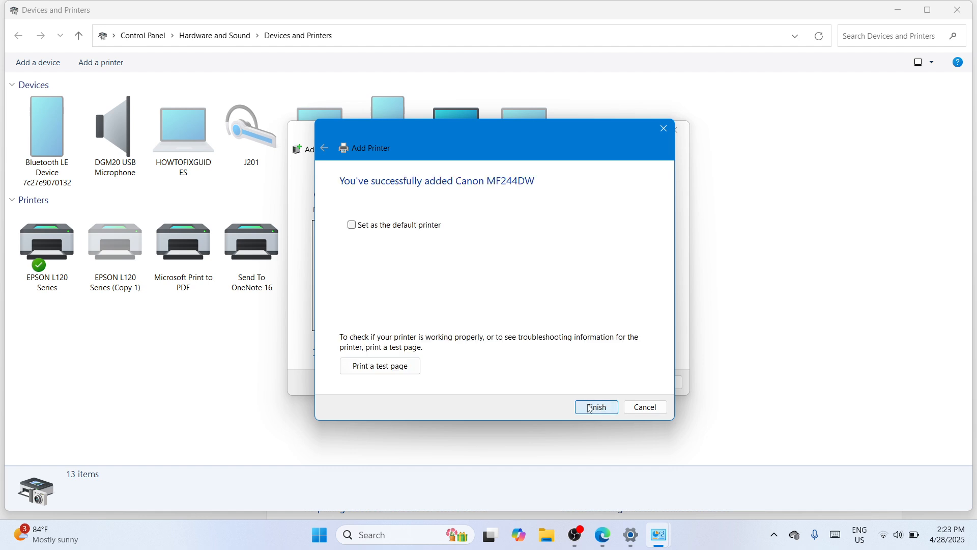
left_click(592, 408)
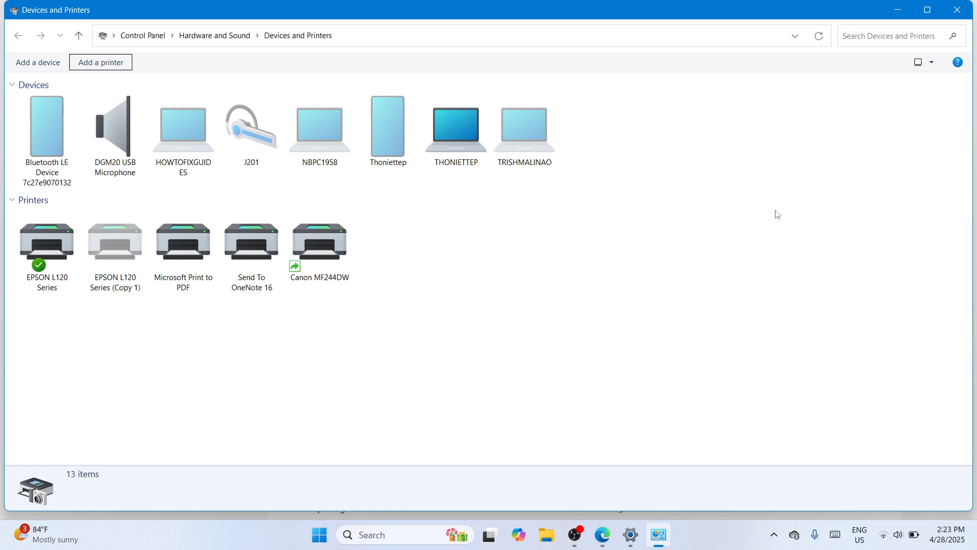
- Minimize the Devices and Printers window and close Settings to return to the desktop
left_click(899, 10)
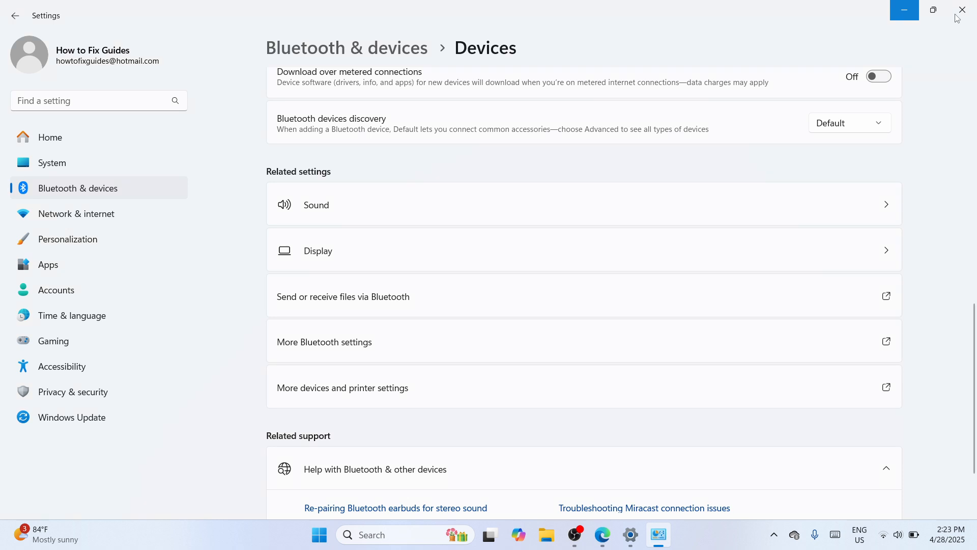
left_click(961, 11)
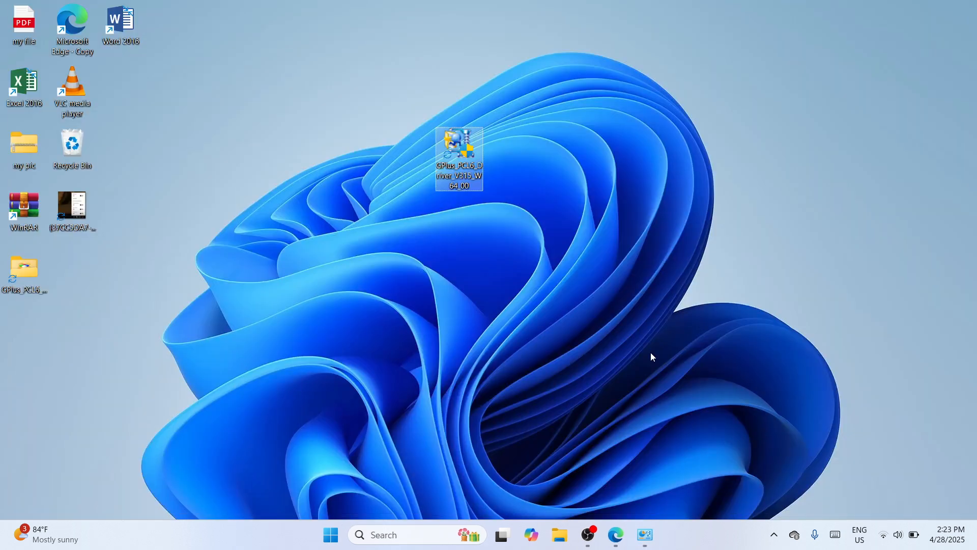
left_click(591, 532)
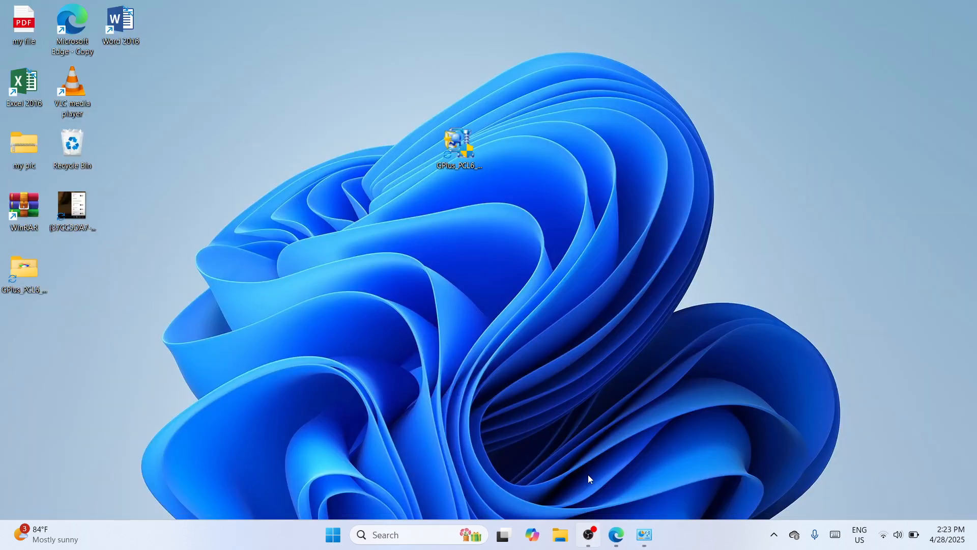